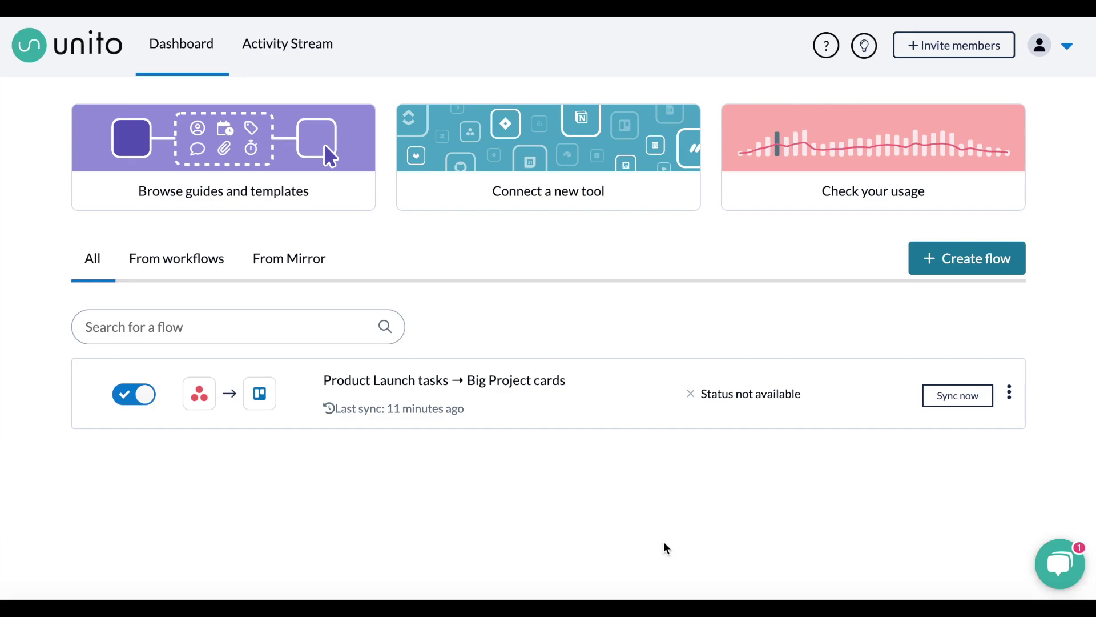
- Check the unlimited items-in-sync allowance in the account menu, then open the Product Launch tasks → Big Project cards flow
{"action": "left_click", "coordinate": [1052, 46]}
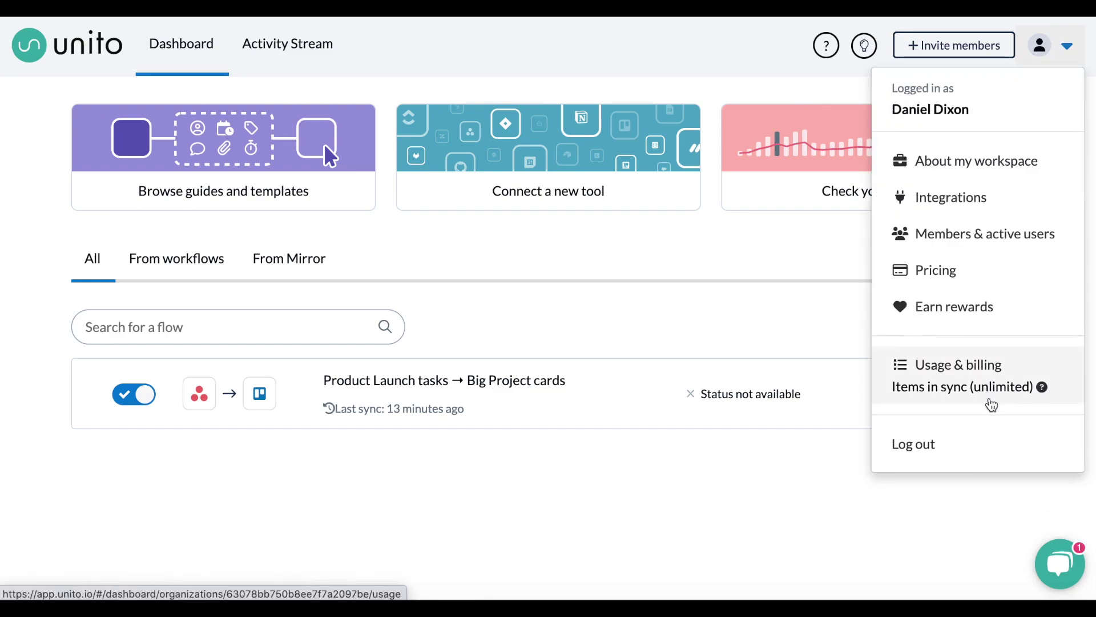
{"action": "left_click", "coordinate": [992, 405]}
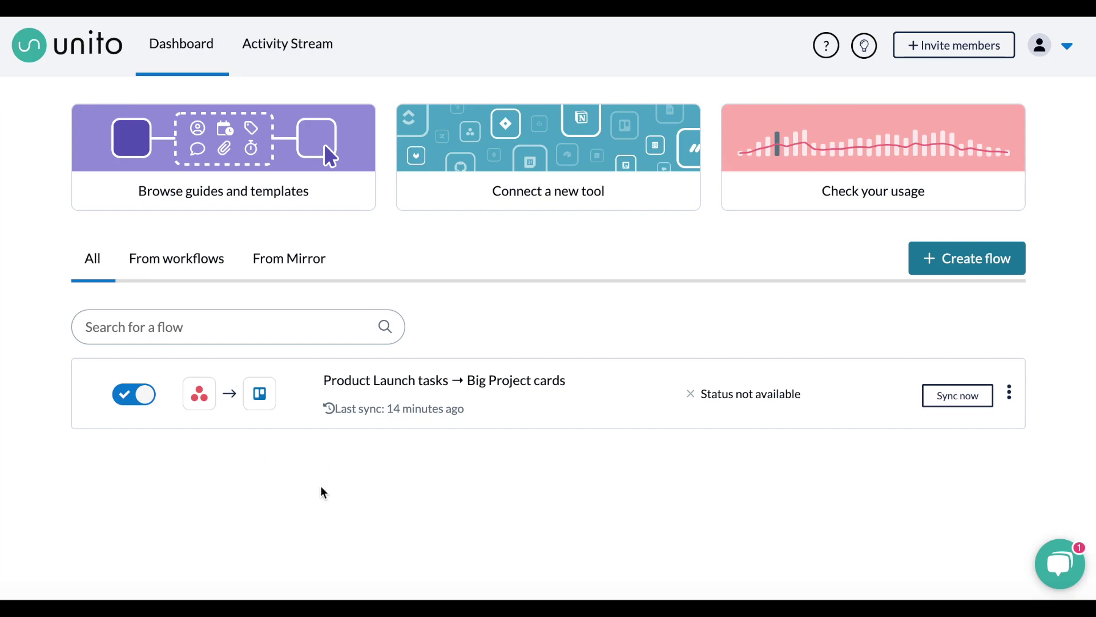
{"action": "left_click", "coordinate": [417, 382]}
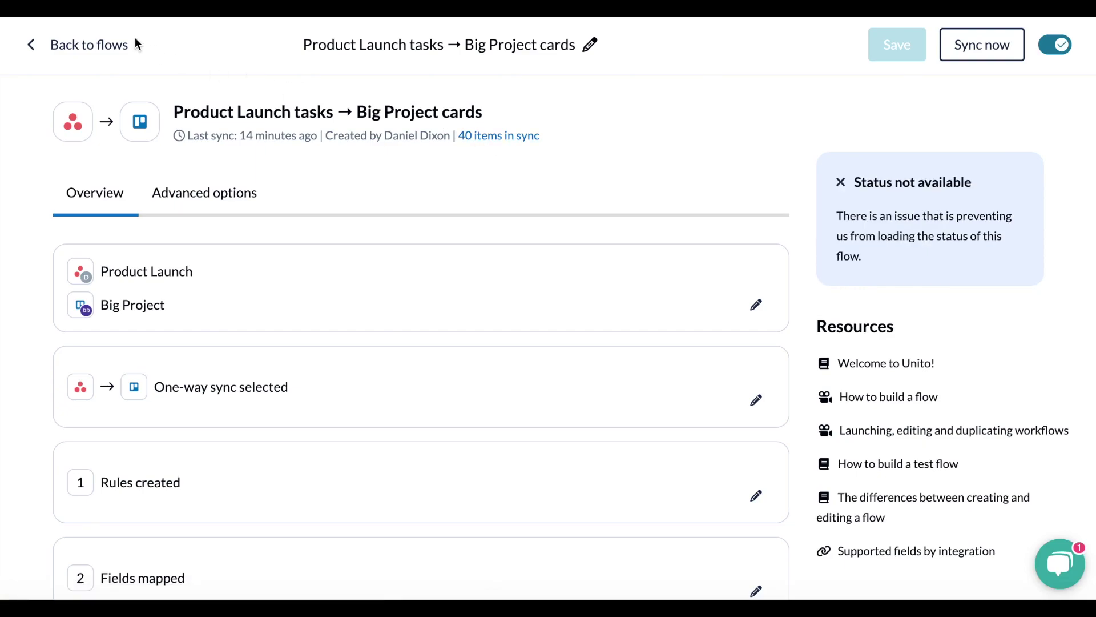
- After reviewing the flow's 40 items in sync, go back to the flows list
{"action": "left_click", "coordinate": [85, 46]}
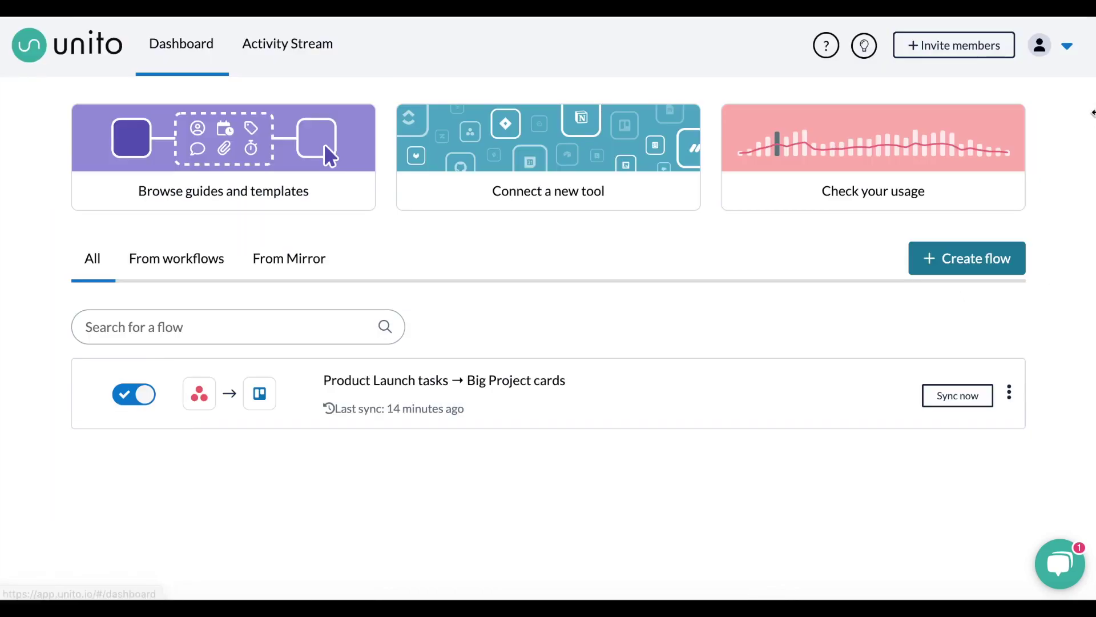
- Open Usage & billing and view the VIP plan's totals: 40 items, 1 active flow, 261 changes
{"action": "left_click", "coordinate": [1068, 46]}
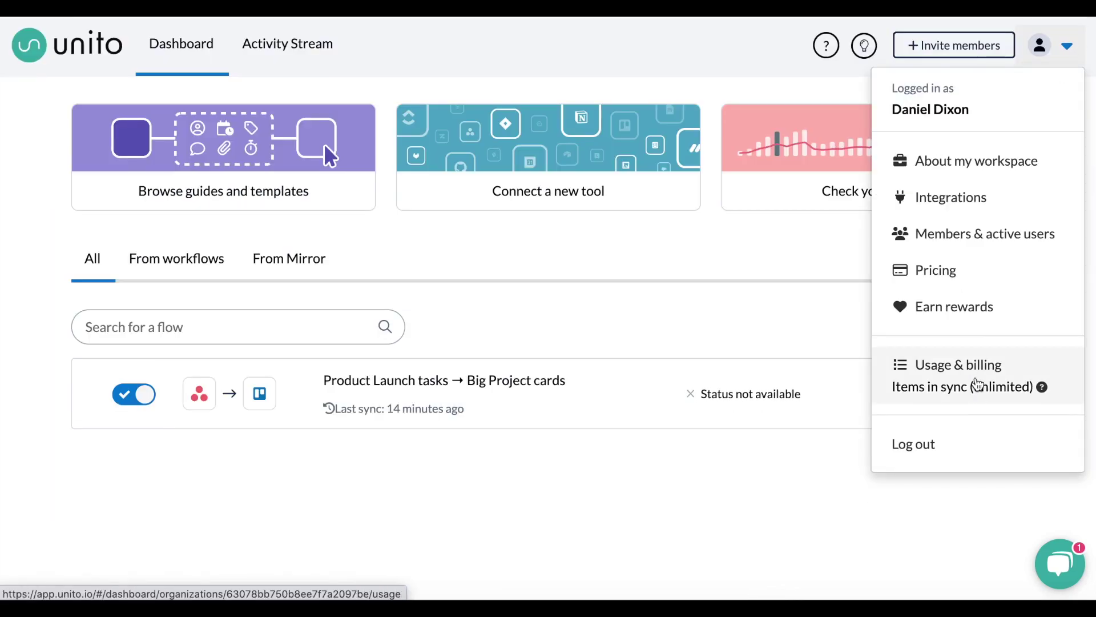
{"action": "left_click", "coordinate": [978, 384]}
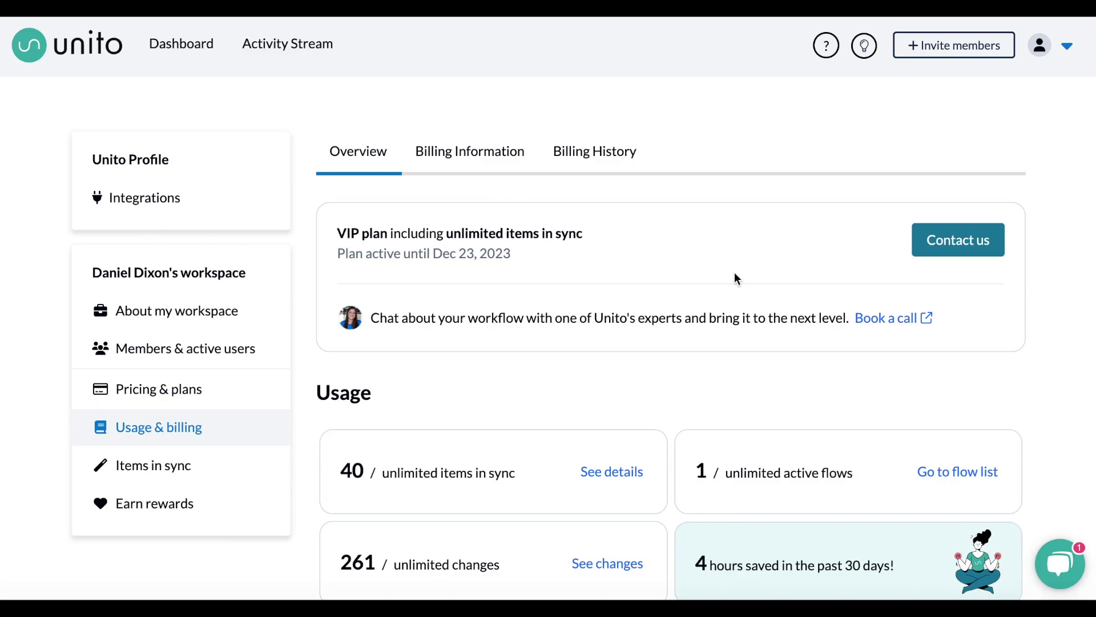
{"action": "scroll", "coordinate": [734, 272], "scroll_direction": "down", "scroll_amount": 3}
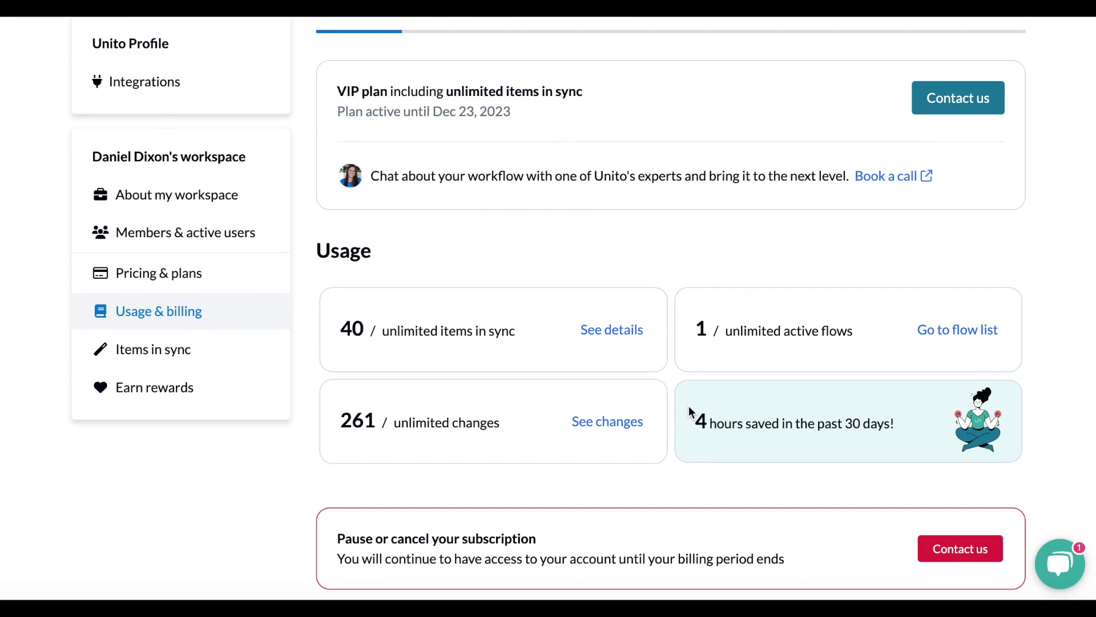
- Open the items-in-sync details to see the usage history chart and 20 items each for Product Launch and Big Project
{"action": "left_click", "coordinate": [610, 334]}
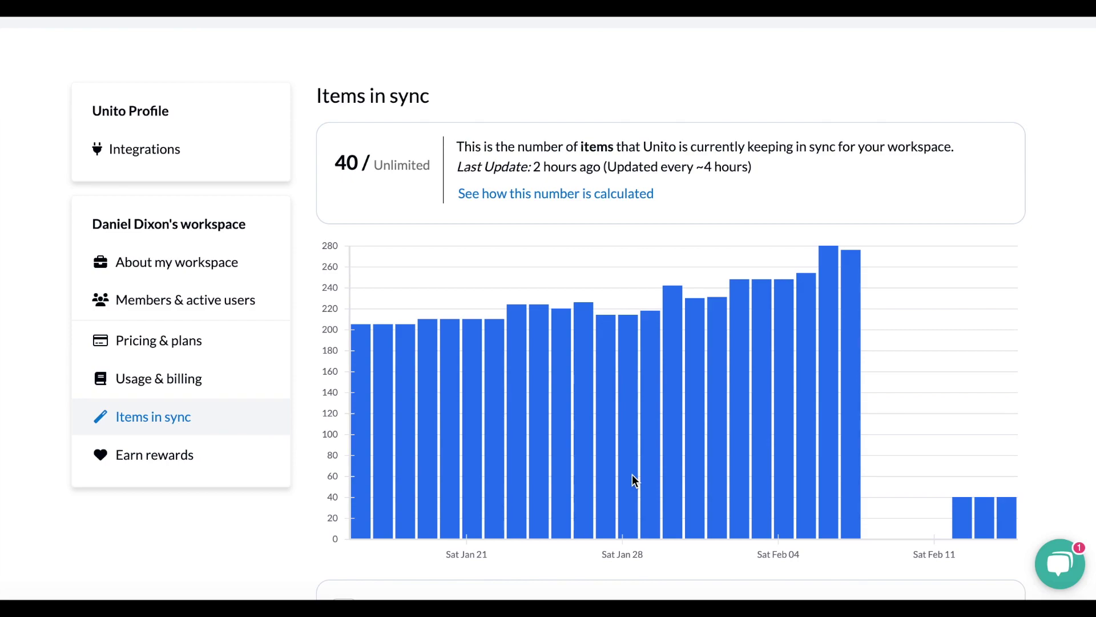
{"action": "scroll", "coordinate": [632, 478], "scroll_direction": "down", "scroll_amount": 1}
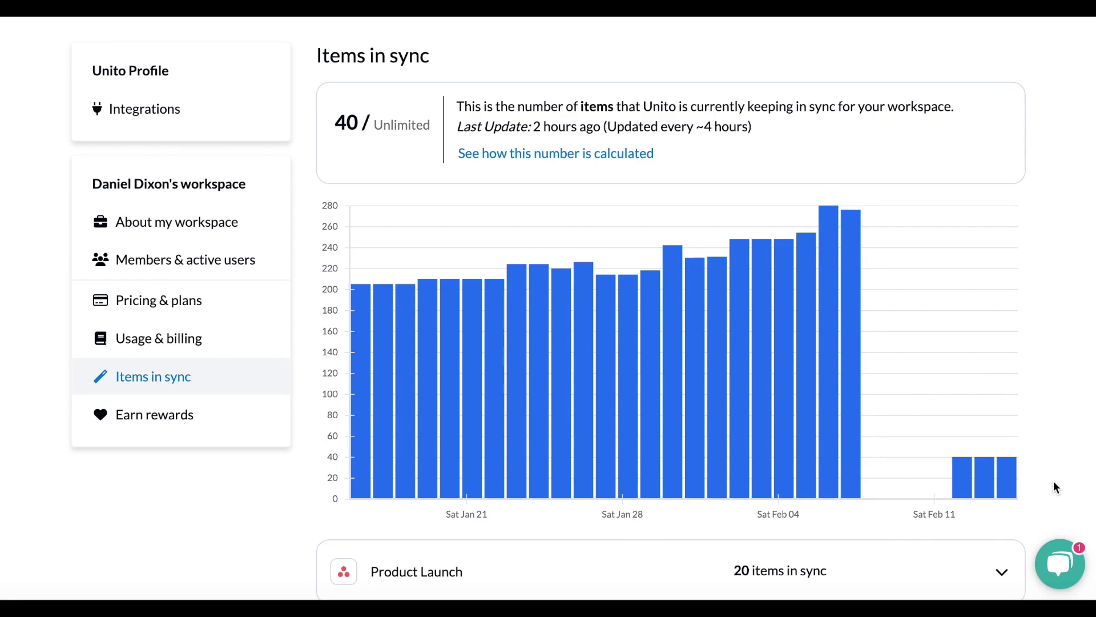
{"action": "scroll", "coordinate": [1054, 485], "scroll_direction": "down", "scroll_amount": 2}
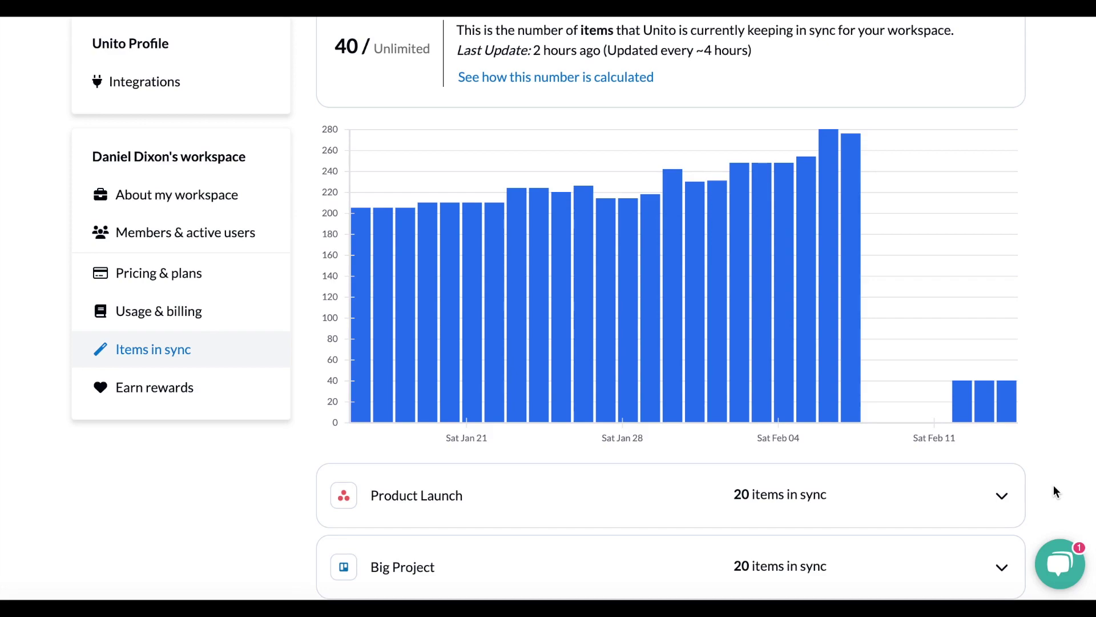
- Expand Product Launch's 20 synced items into 3 subtasks and 17 tasks, then go to Prioritize bugs to fix in Asana
{"action": "left_click", "coordinate": [1002, 497]}
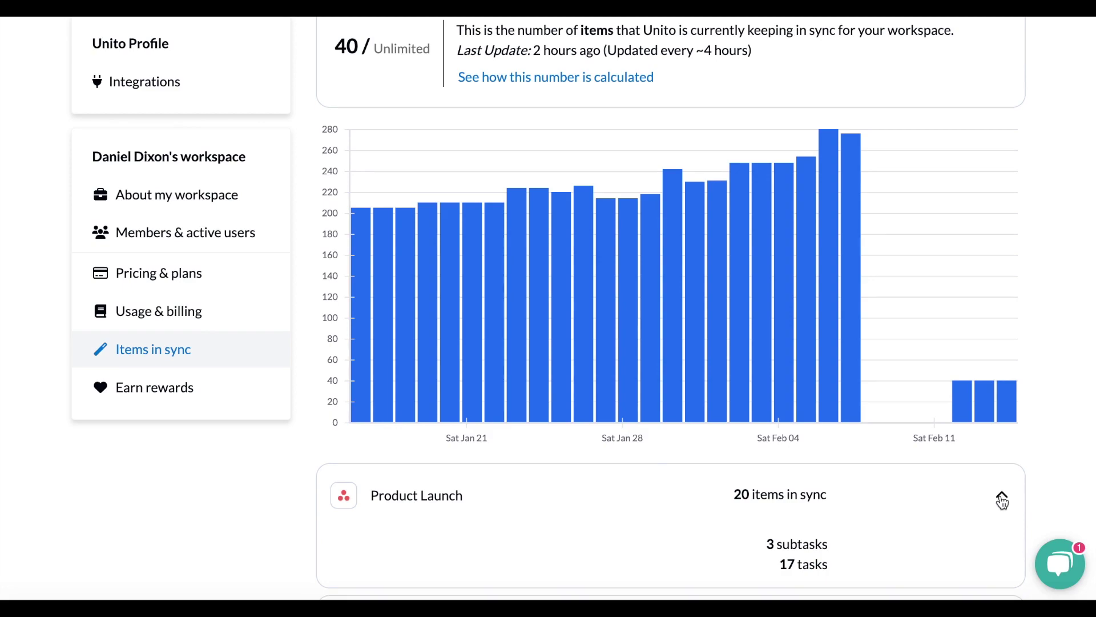
{"action": "scroll", "coordinate": [1002, 501], "scroll_direction": "down", "scroll_amount": 1}
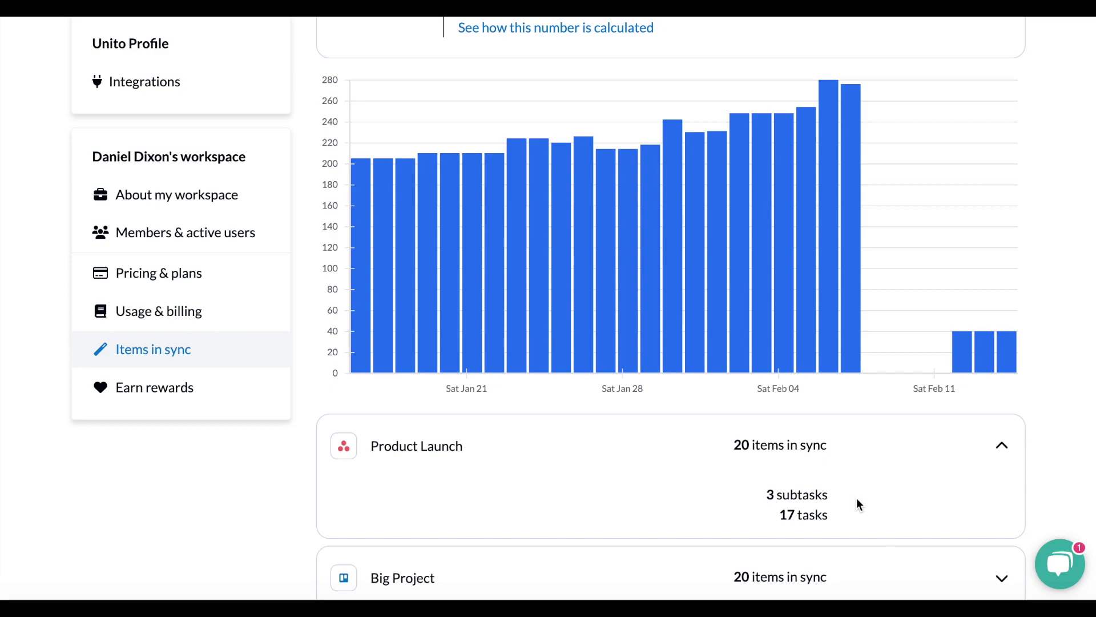
{"action": "mouse_move", "coordinate": [762, 316]}
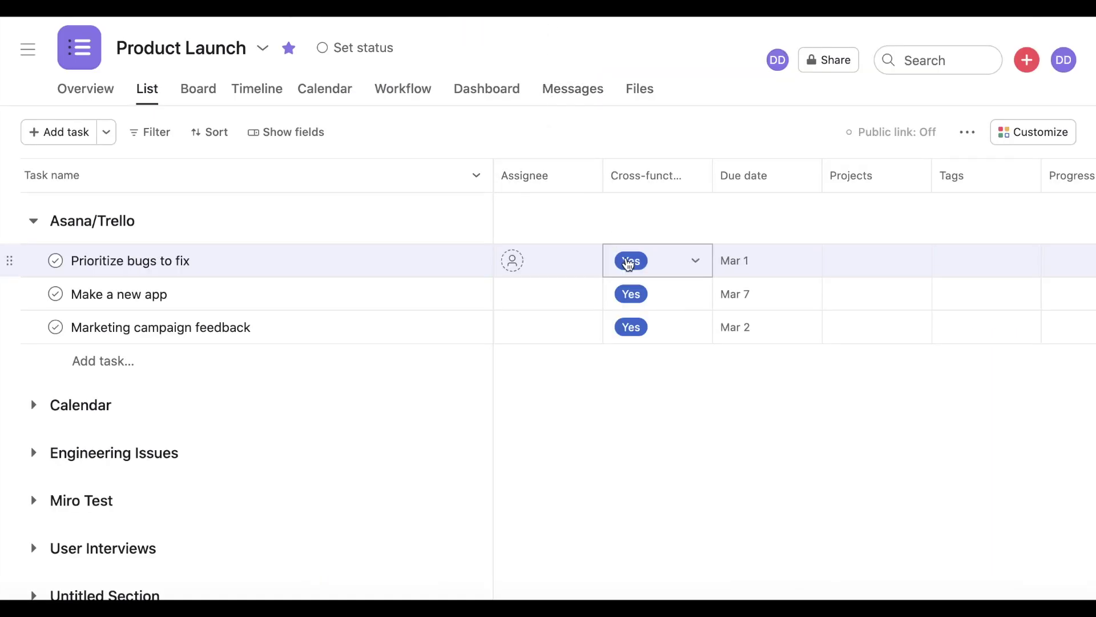
{"action": "left_click", "coordinate": [629, 261]}
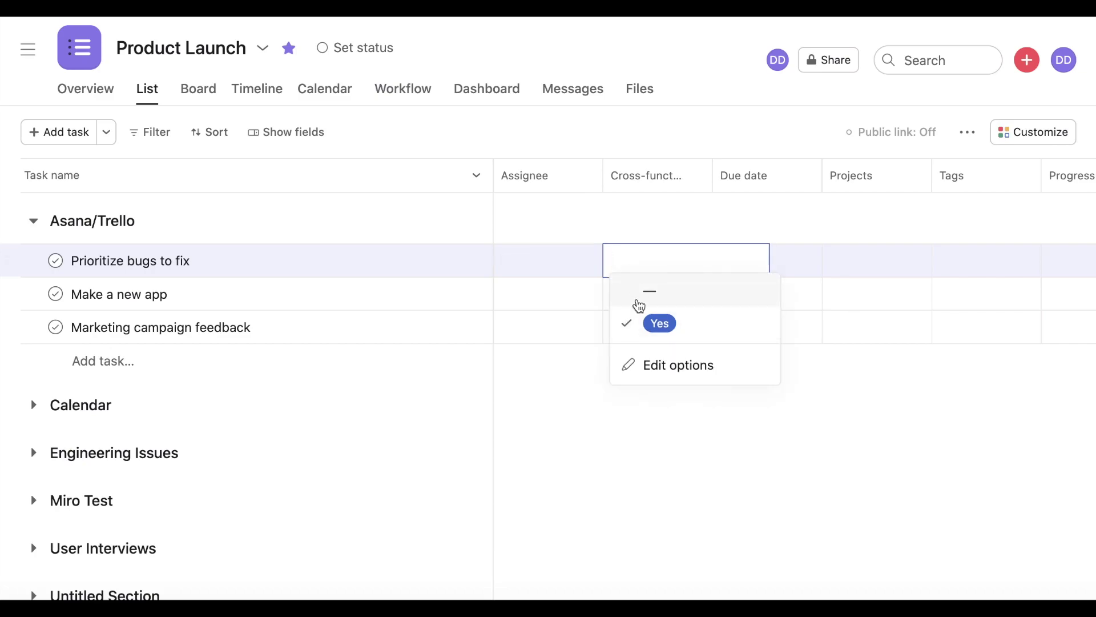
- Clear the 'Yes' Cross-functional value on Prioritize bugs to fix
{"action": "left_click", "coordinate": [638, 302]}
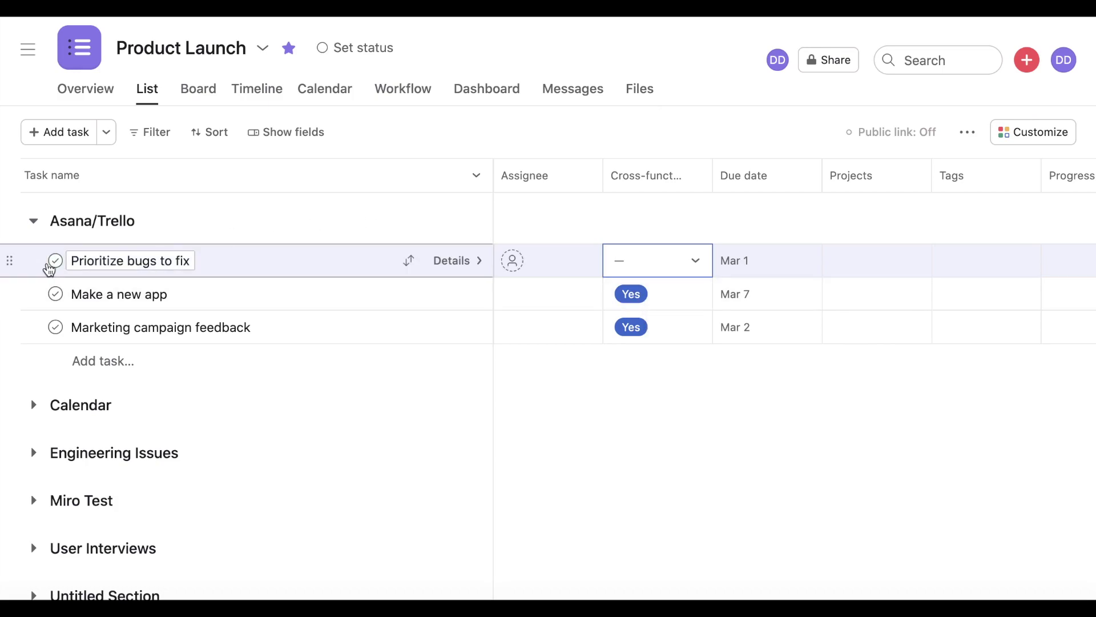
{"action": "left_click", "coordinate": [57, 267]}
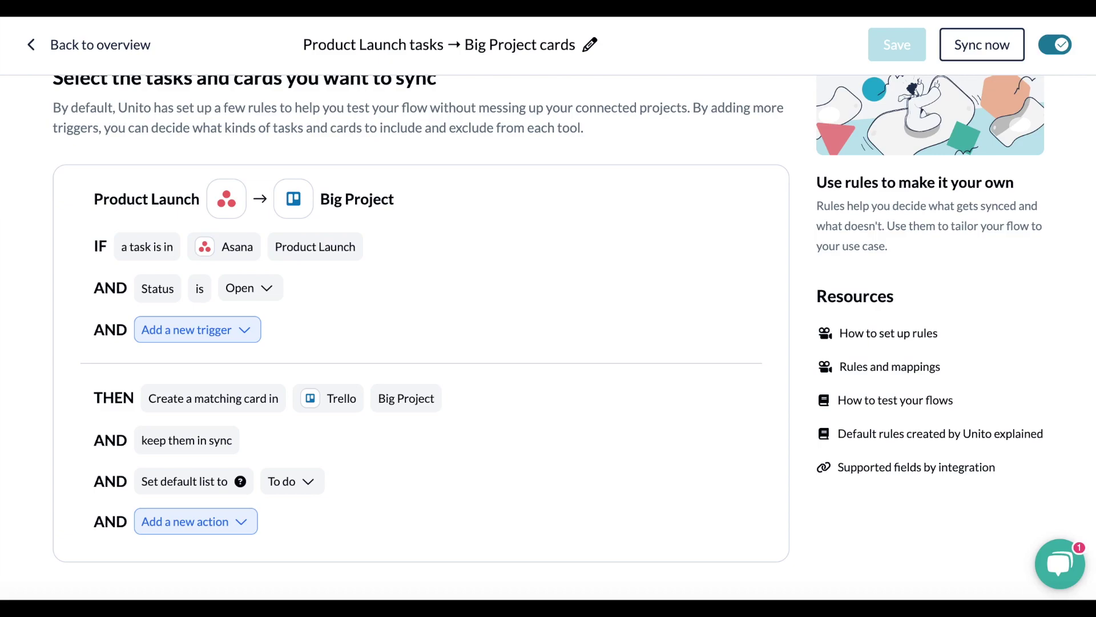
{"action": "left_click", "coordinate": [270, 292]}
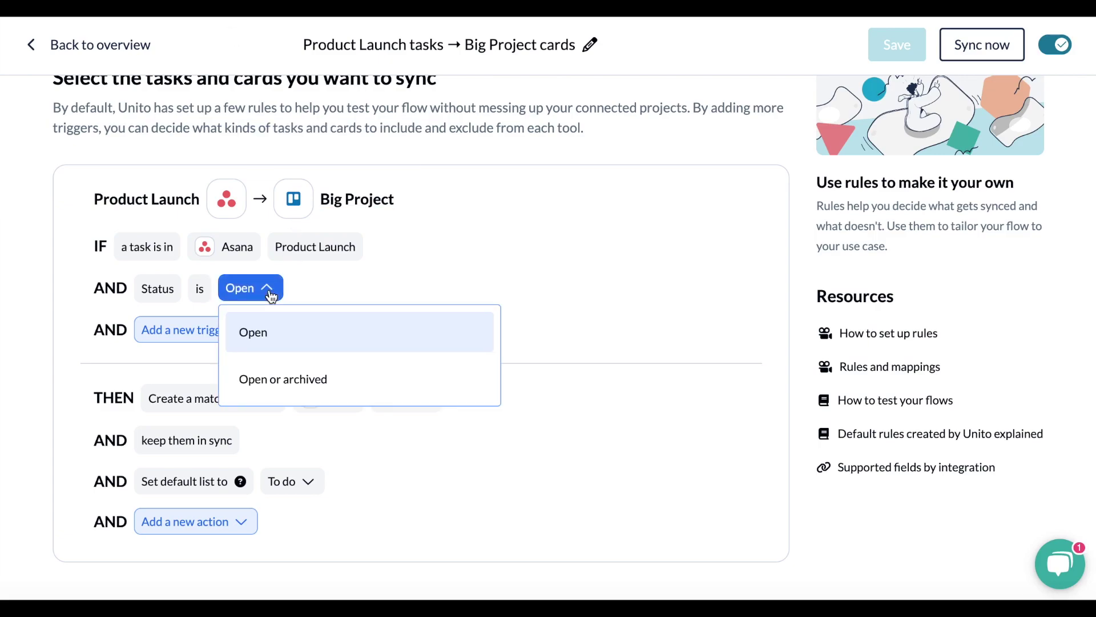
{"action": "left_click", "coordinate": [269, 291]}
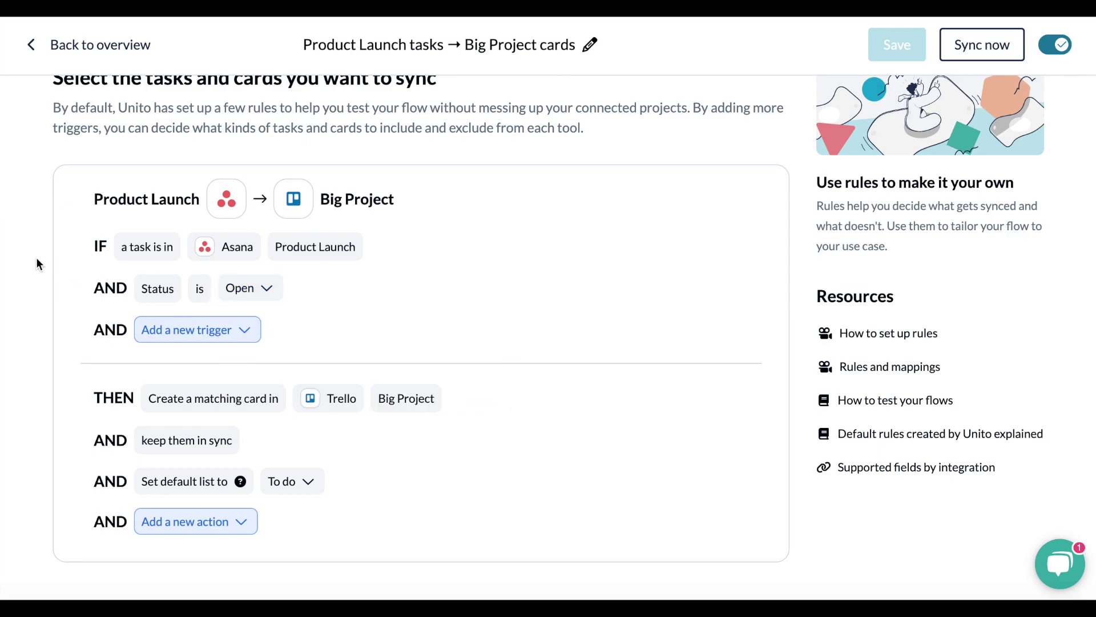